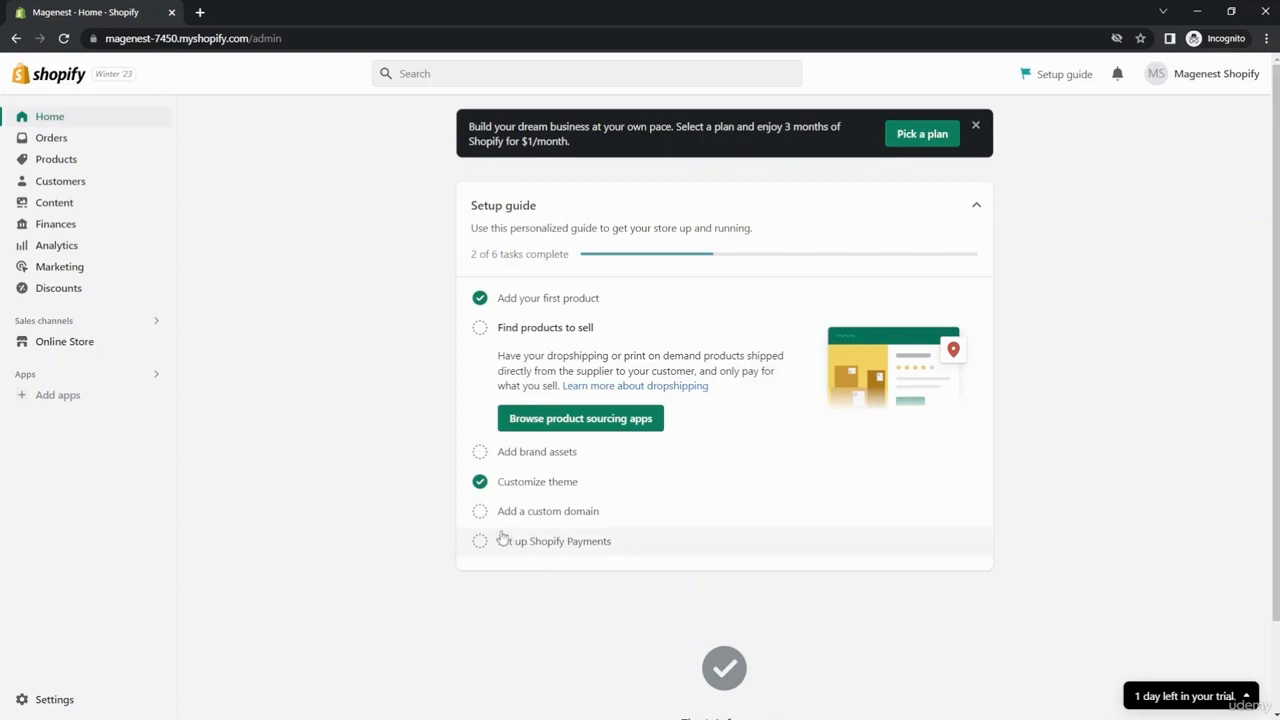
- Open the store Settings from the admin sidebar
click(43, 703)
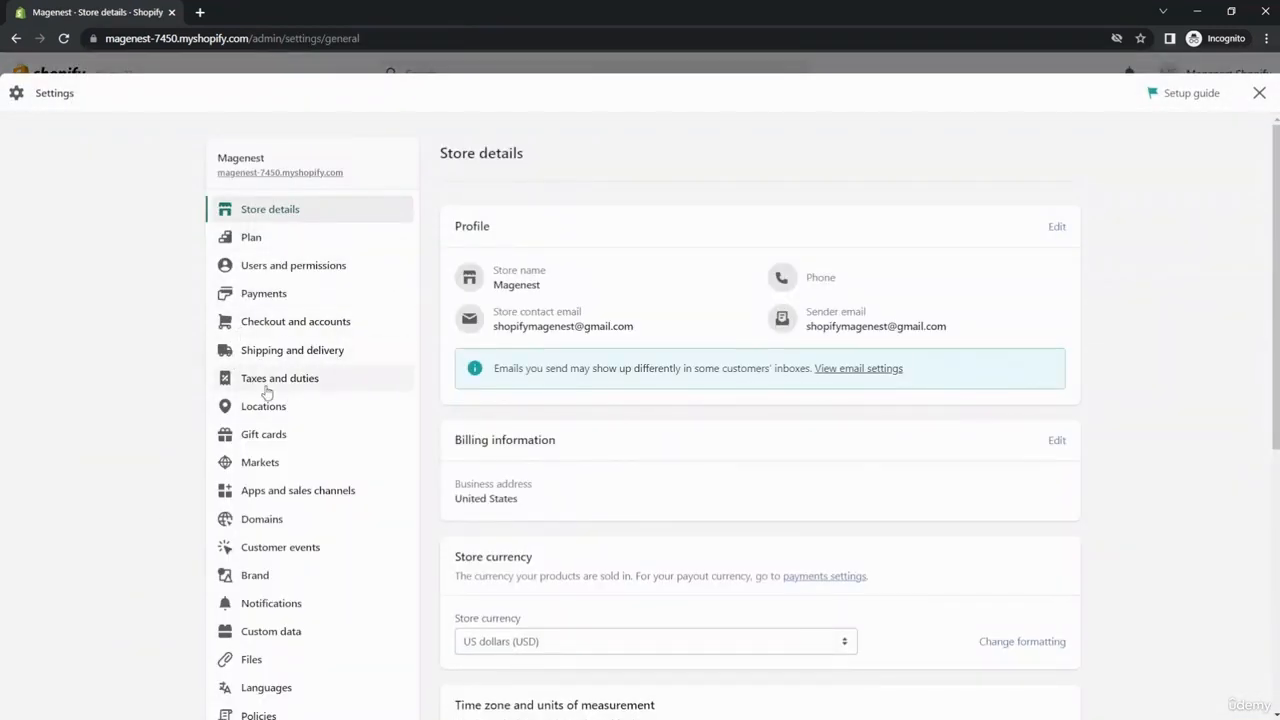
- Go to the Payments section of the store settings
click(320, 297)
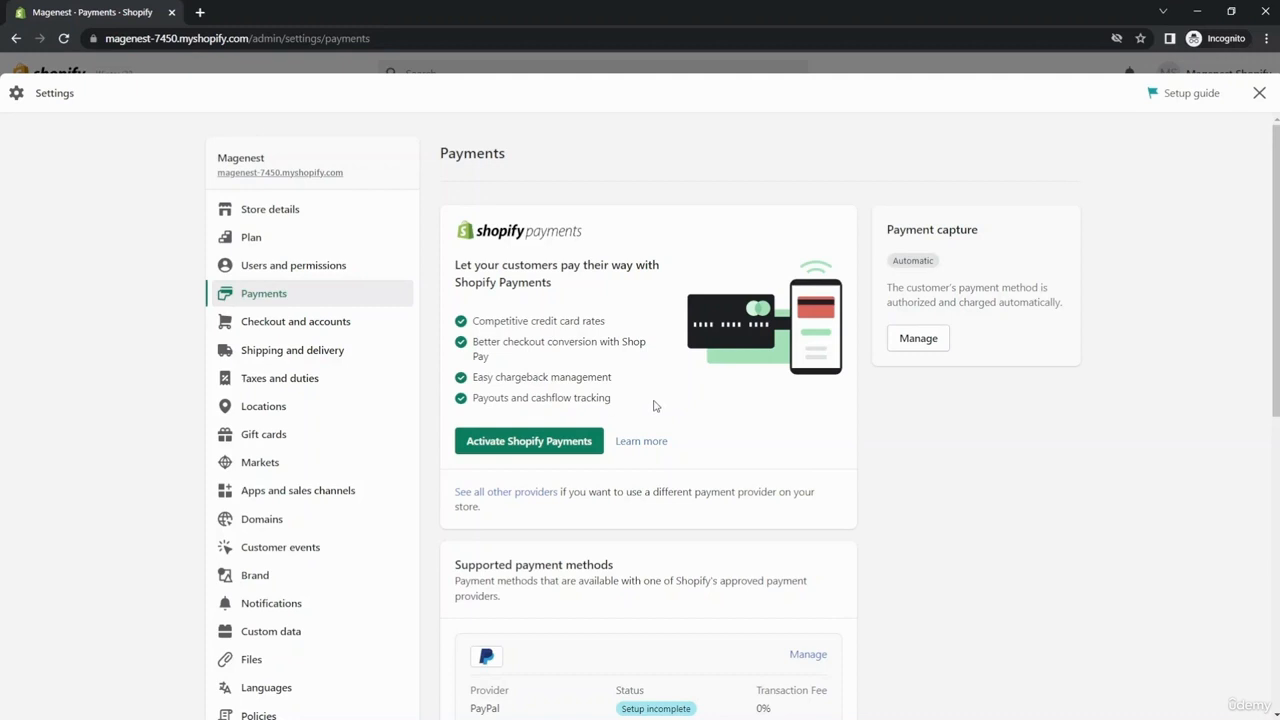
click(536, 443)
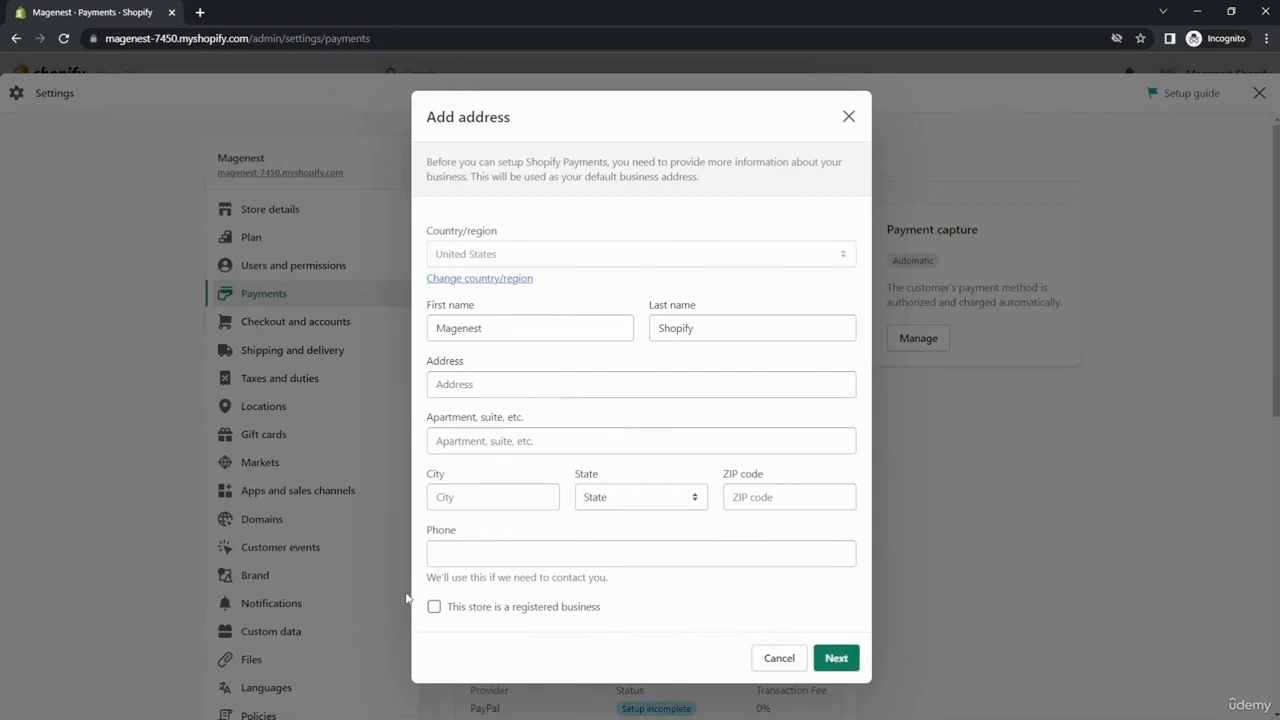
click(837, 658)
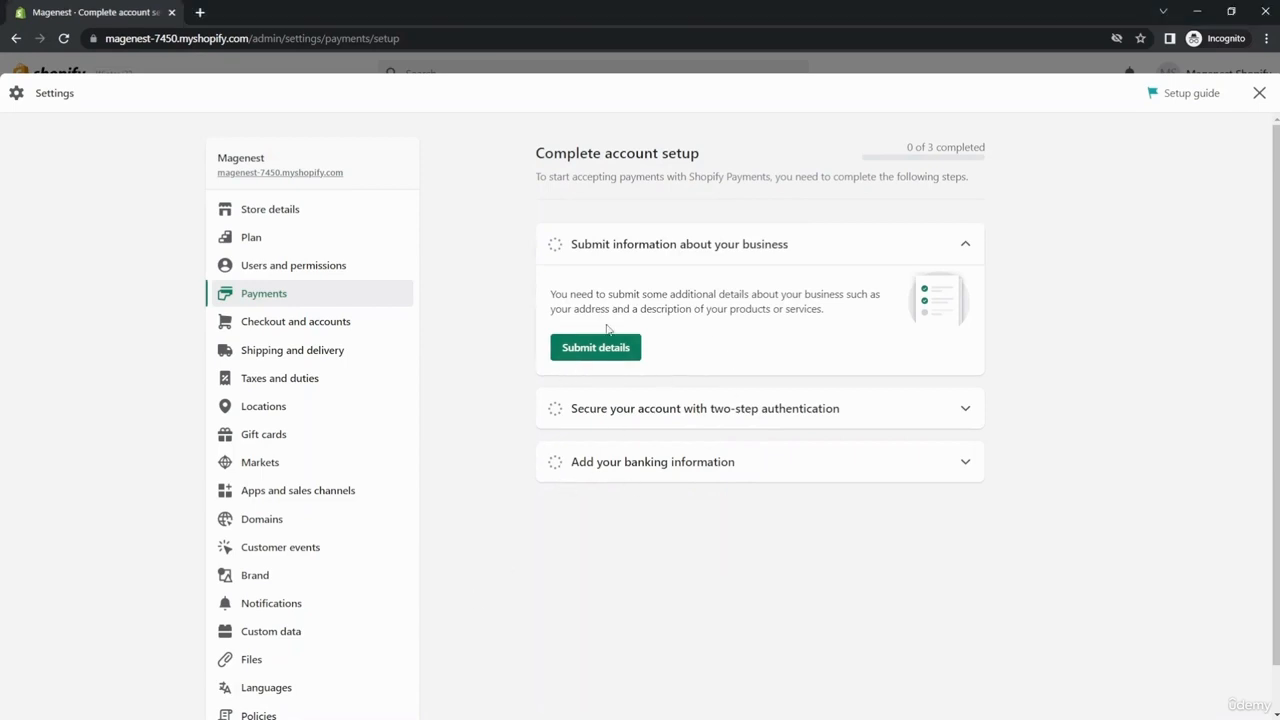
click(631, 355)
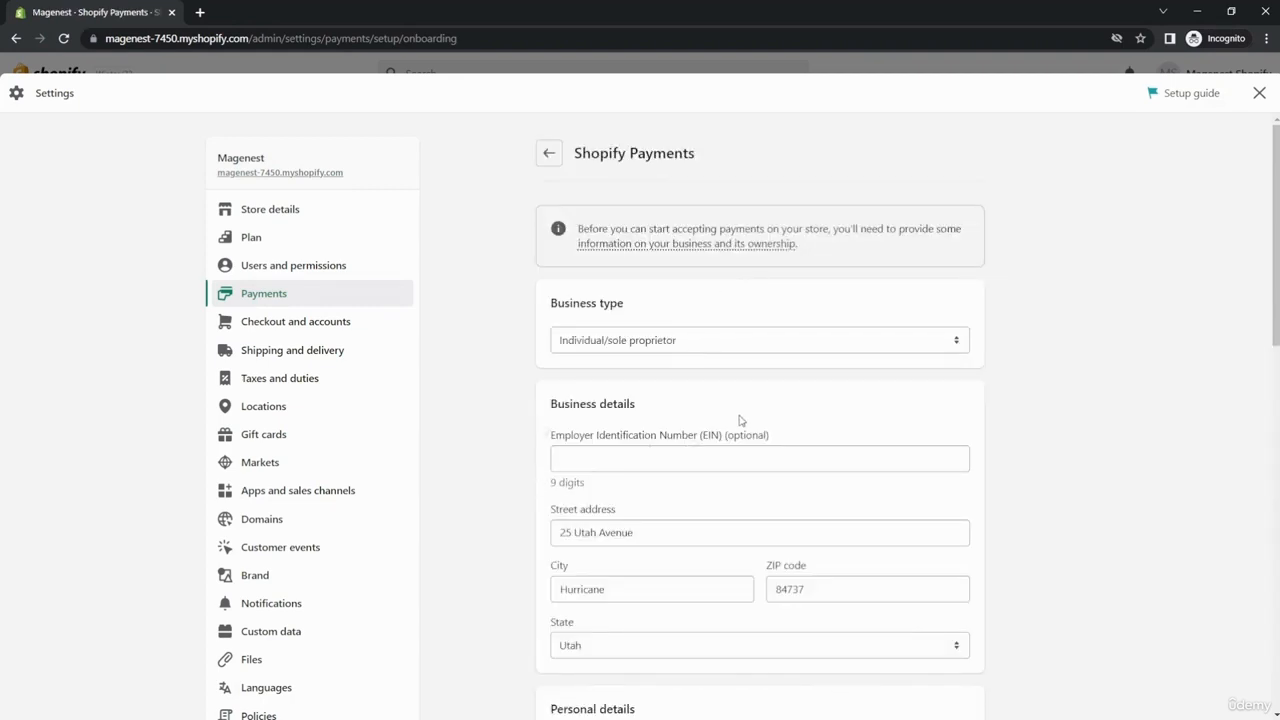
scroll(741, 422, down, 1)
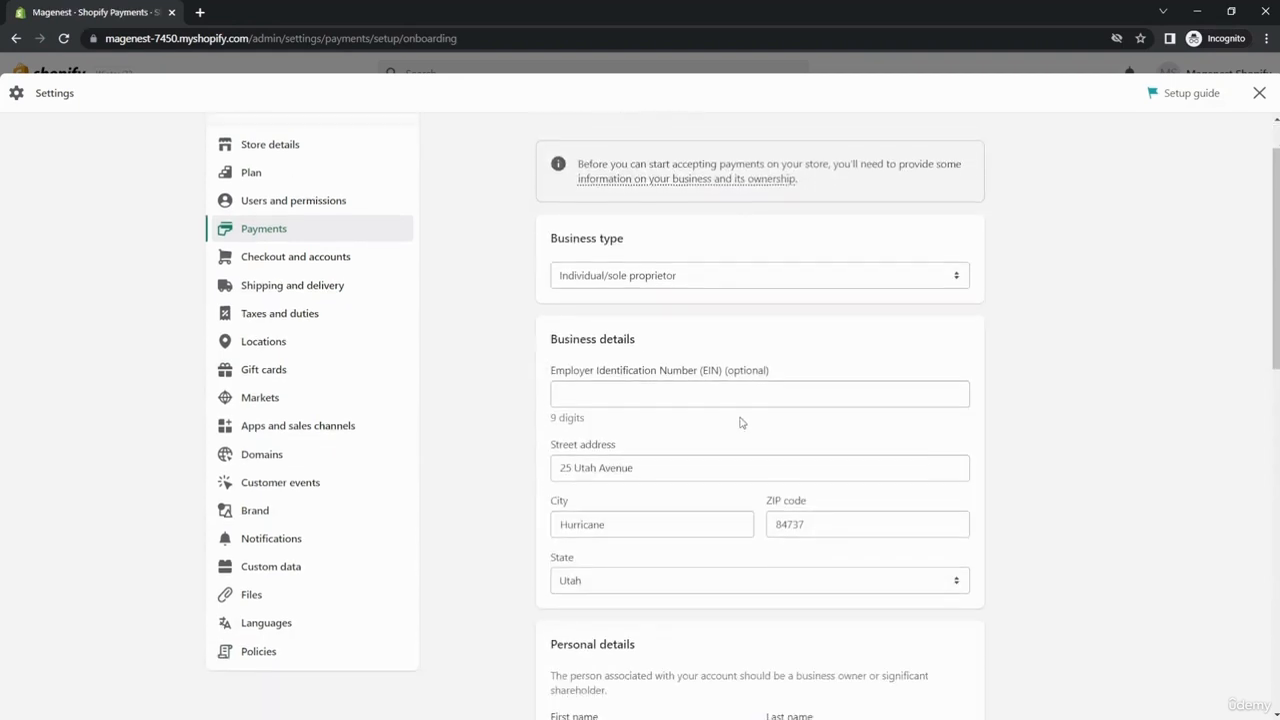
scroll(588, 290, up, 1)
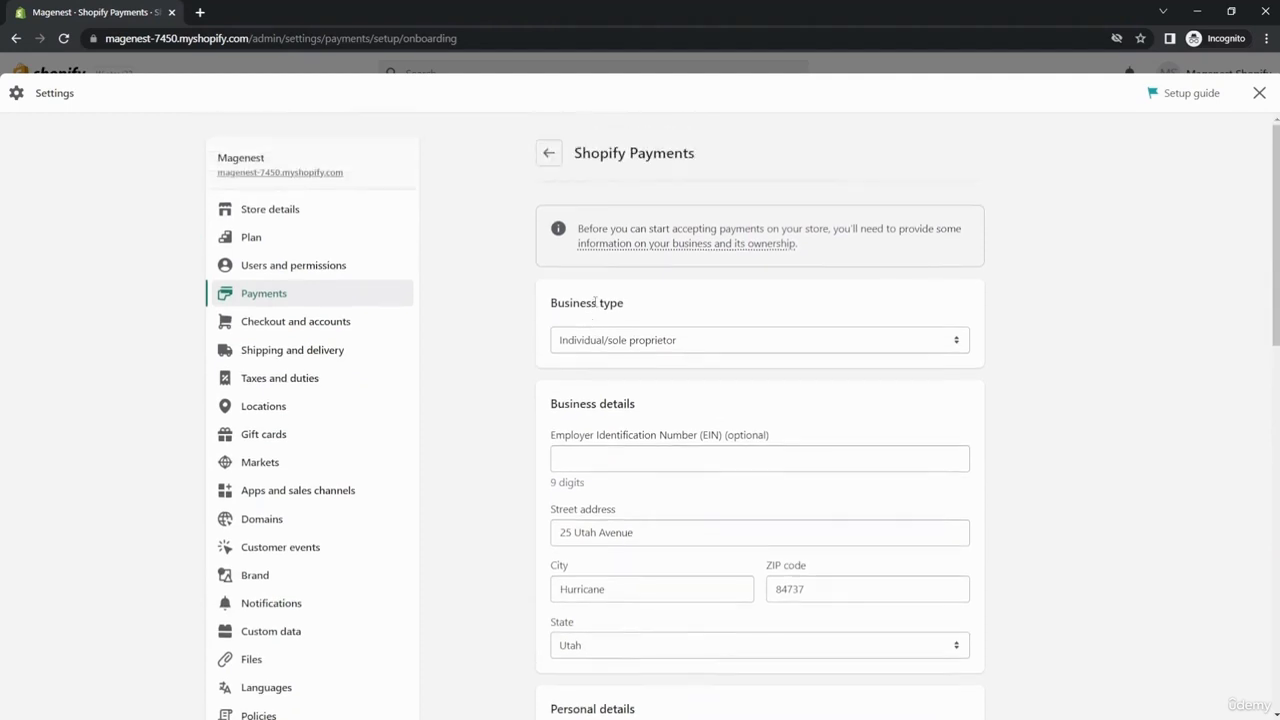
click(555, 155)
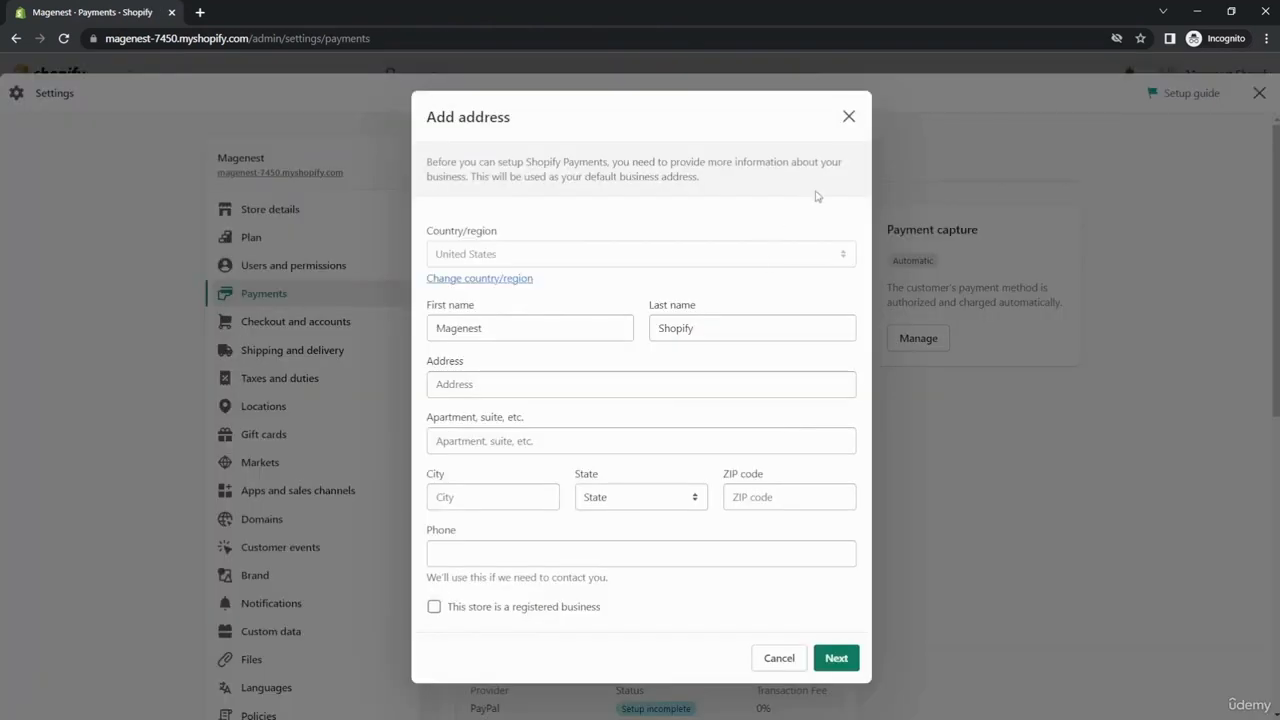
click(849, 116)
scroll(637, 397, down, 3)
scroll(579, 452, down, 2)
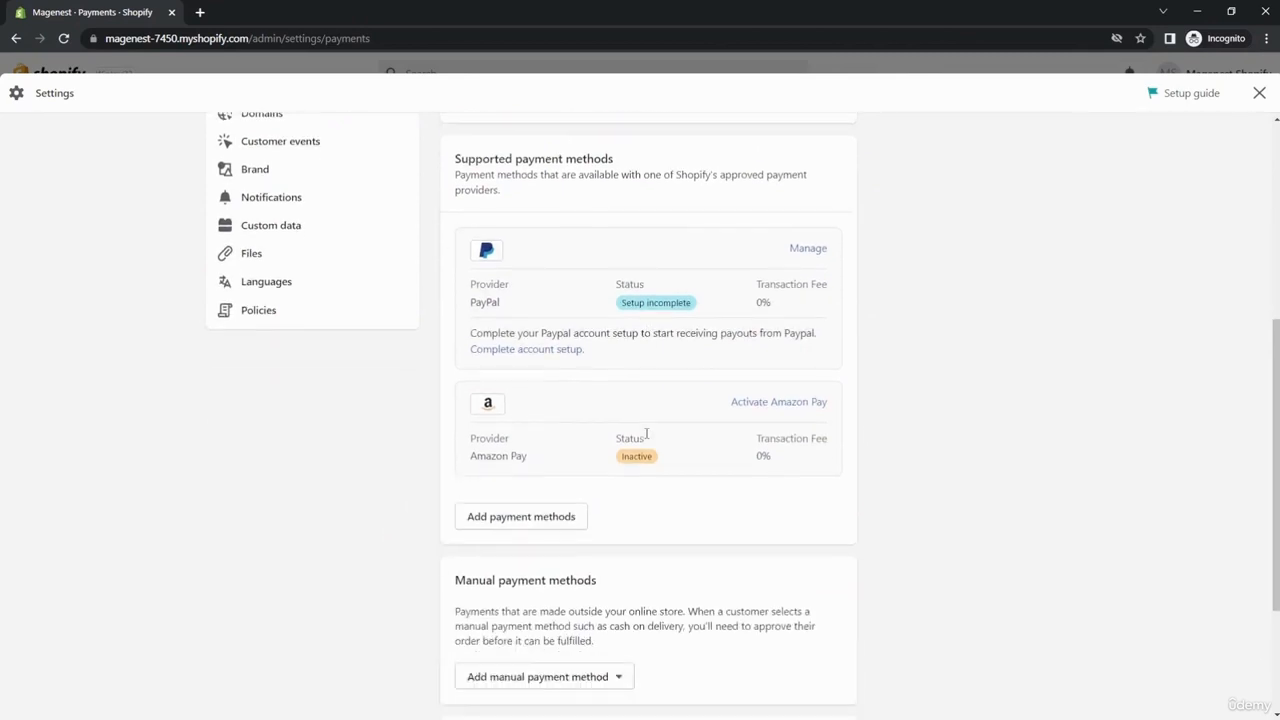
- Filter providers by Visa, Mastercard and American Express, showing 24 providers including Skrill
click(560, 486)
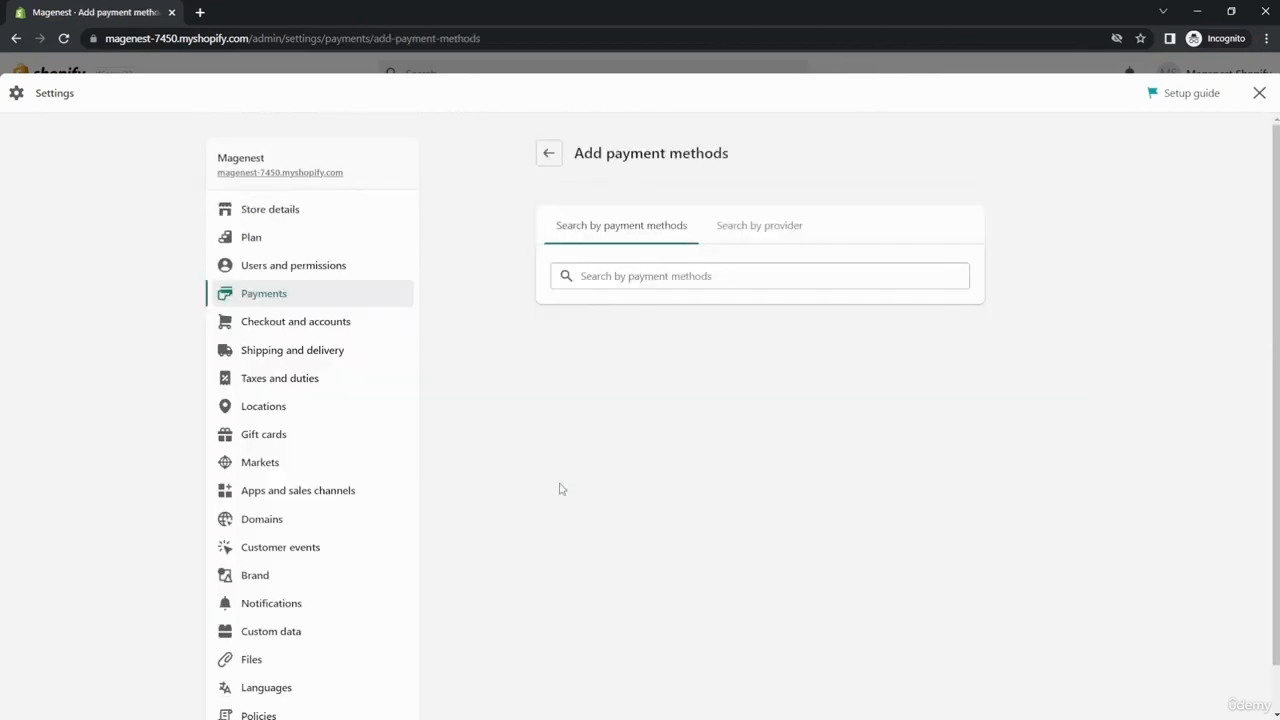
click(704, 276)
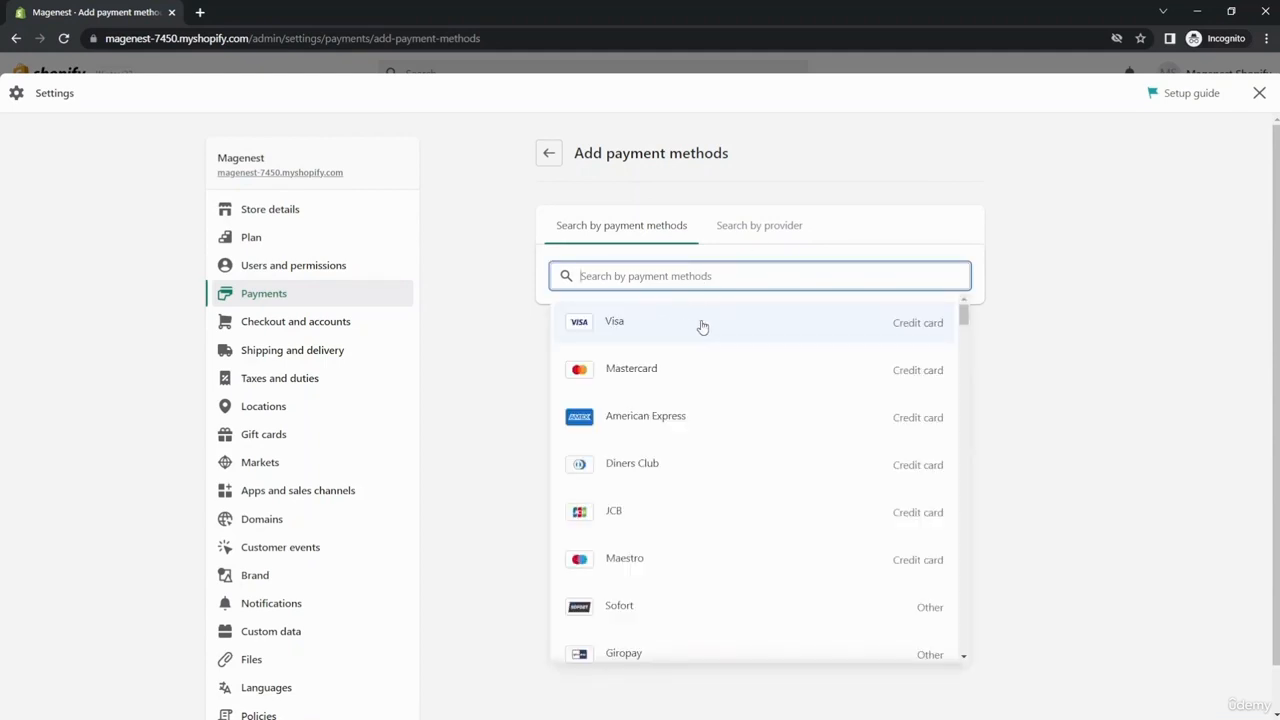
click(700, 323)
click(704, 408)
click(654, 438)
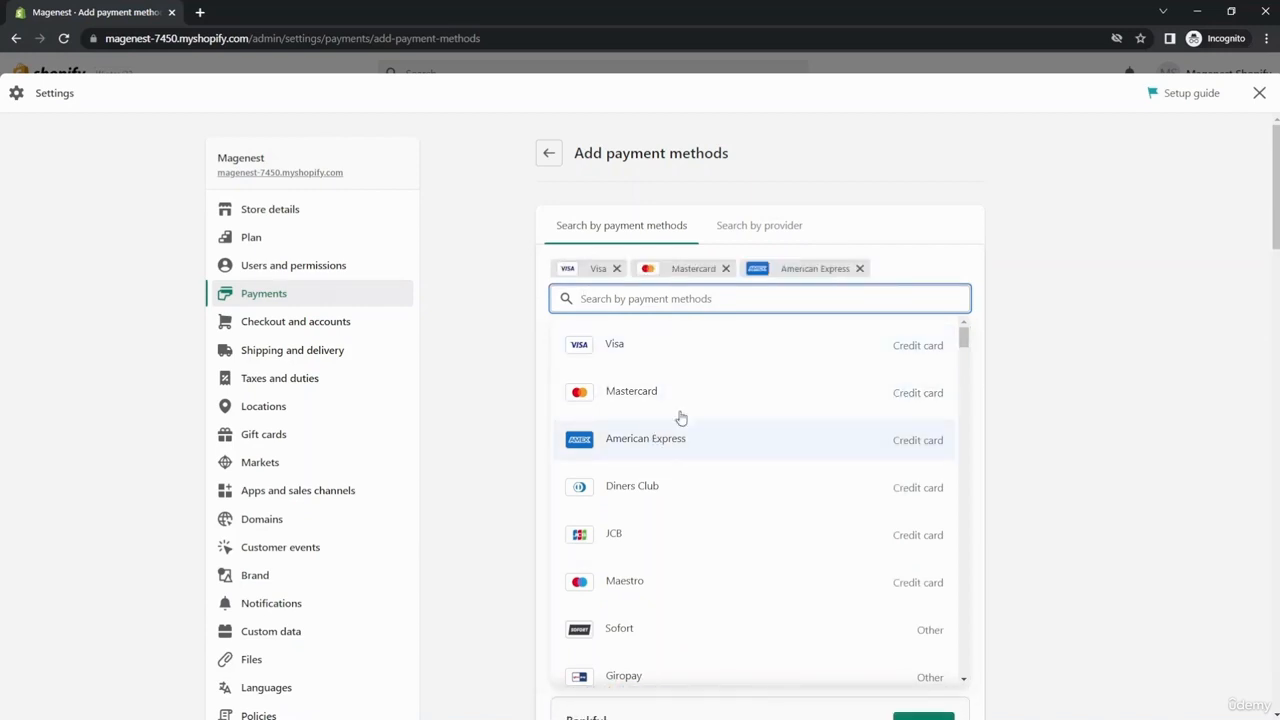
click(976, 270)
scroll(976, 270, down, 3)
scroll(630, 278, up, 3)
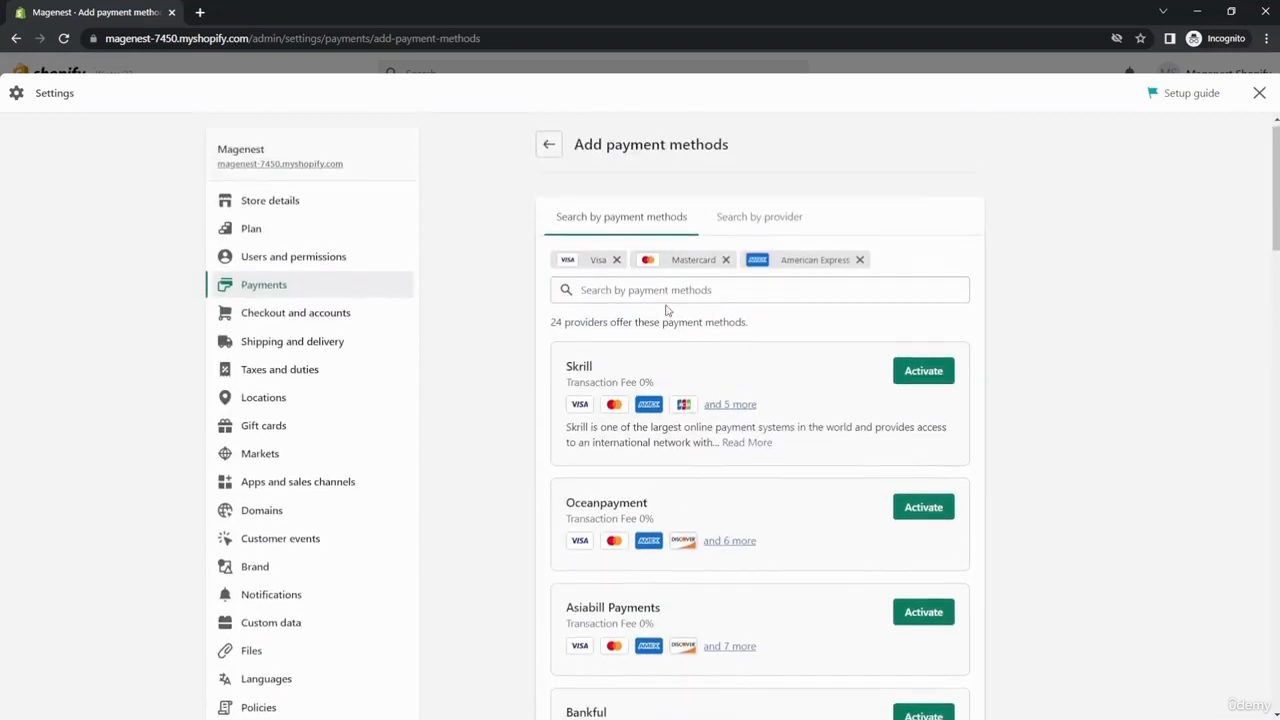
scroll(671, 357, down, 1)
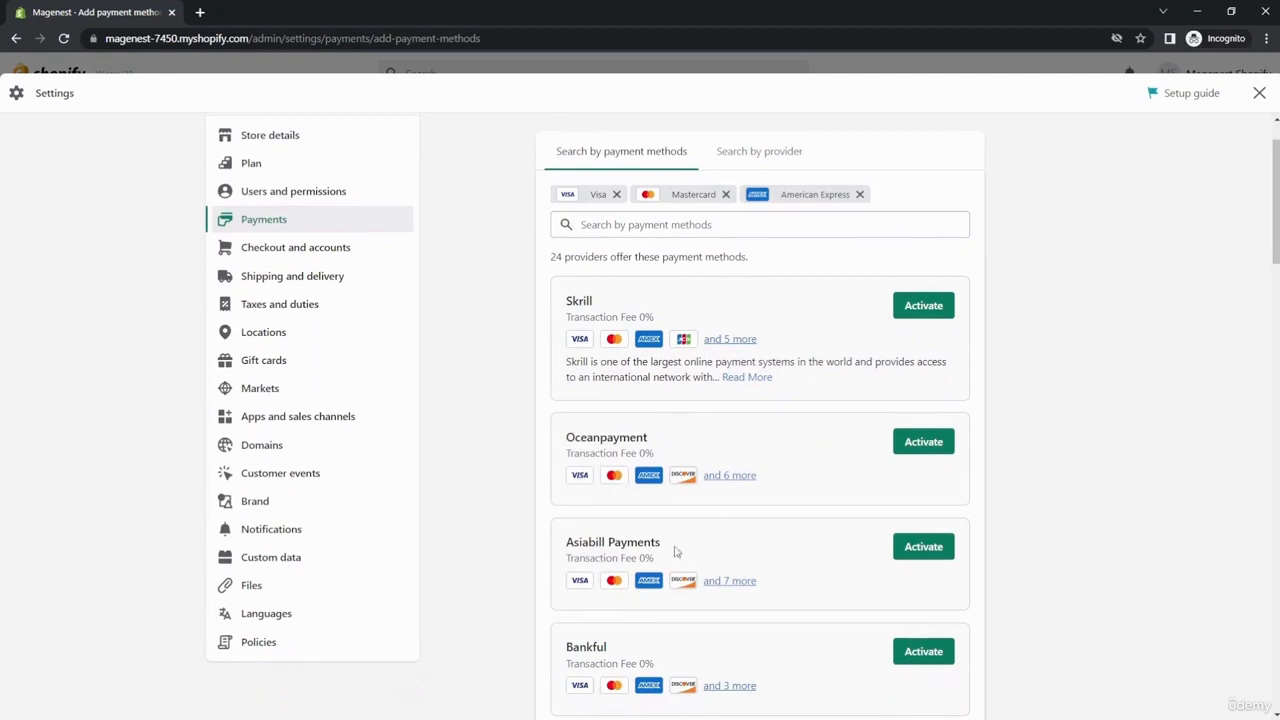
scroll(795, 428, up, 1)
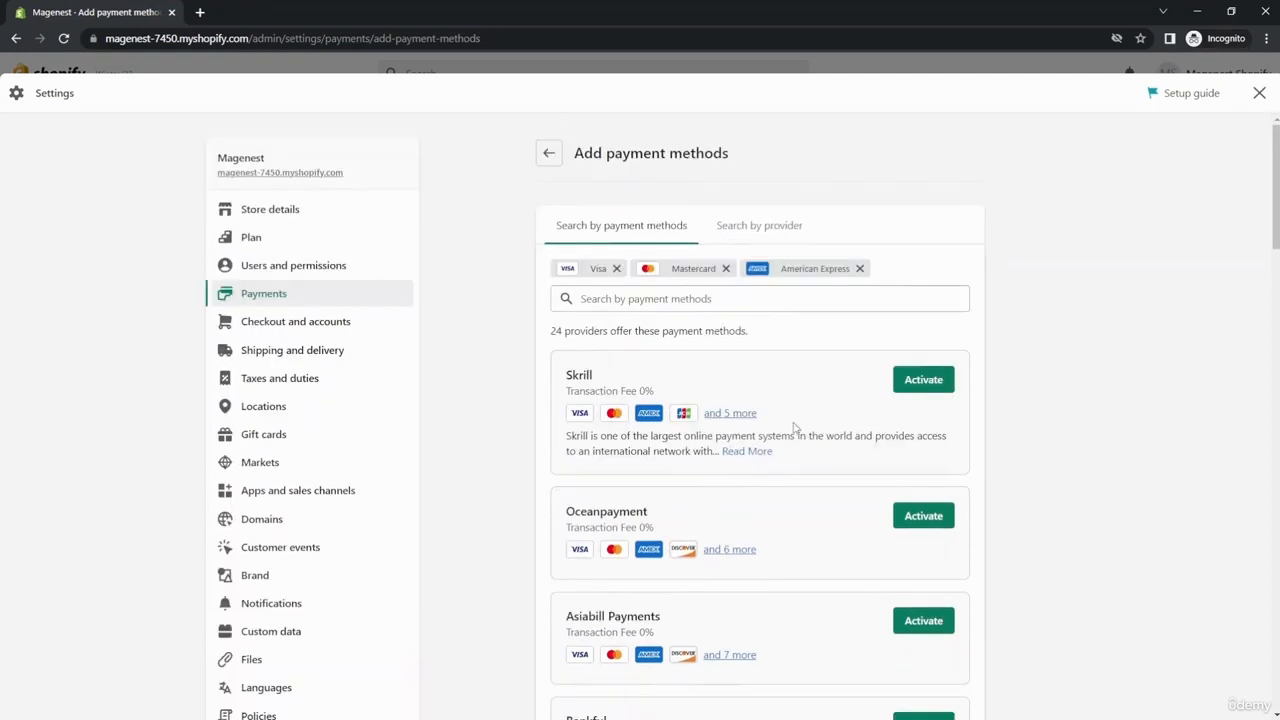
- Pick Skrill and fill in its merchant email and secret word
click(910, 386)
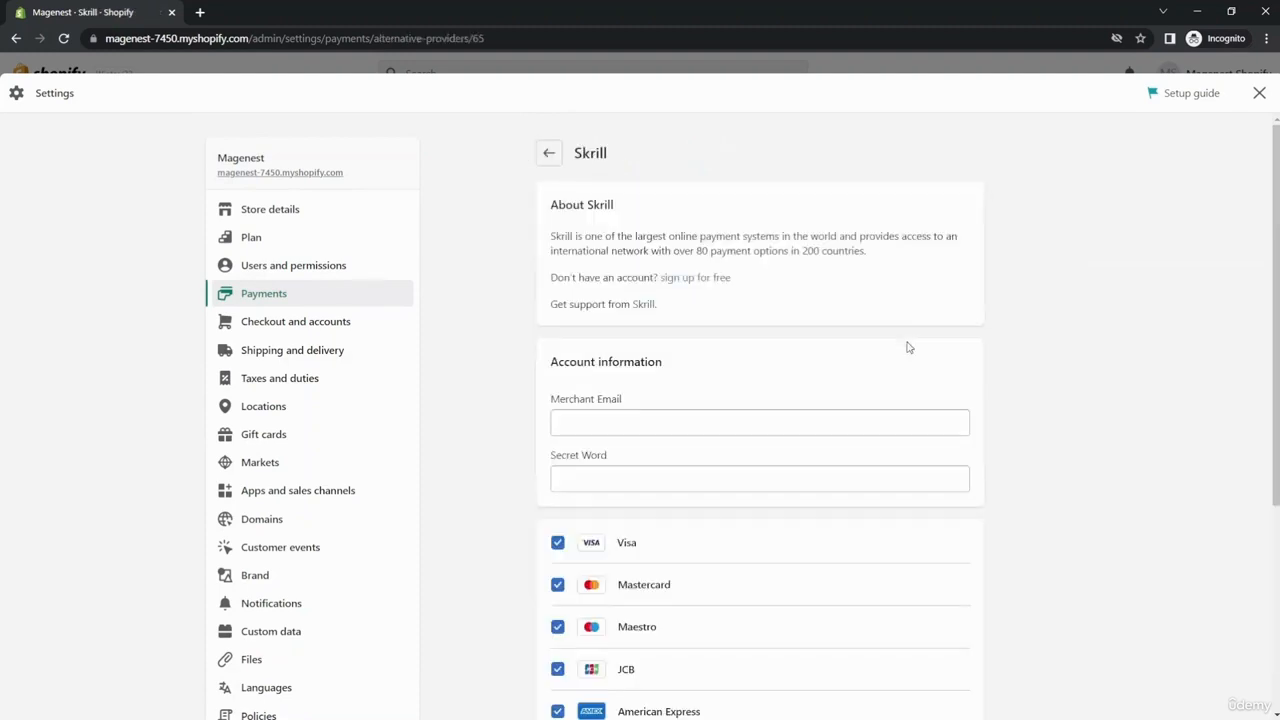
scroll(610, 400, down, 1)
scroll(603, 389, up, 1)
click(592, 484)
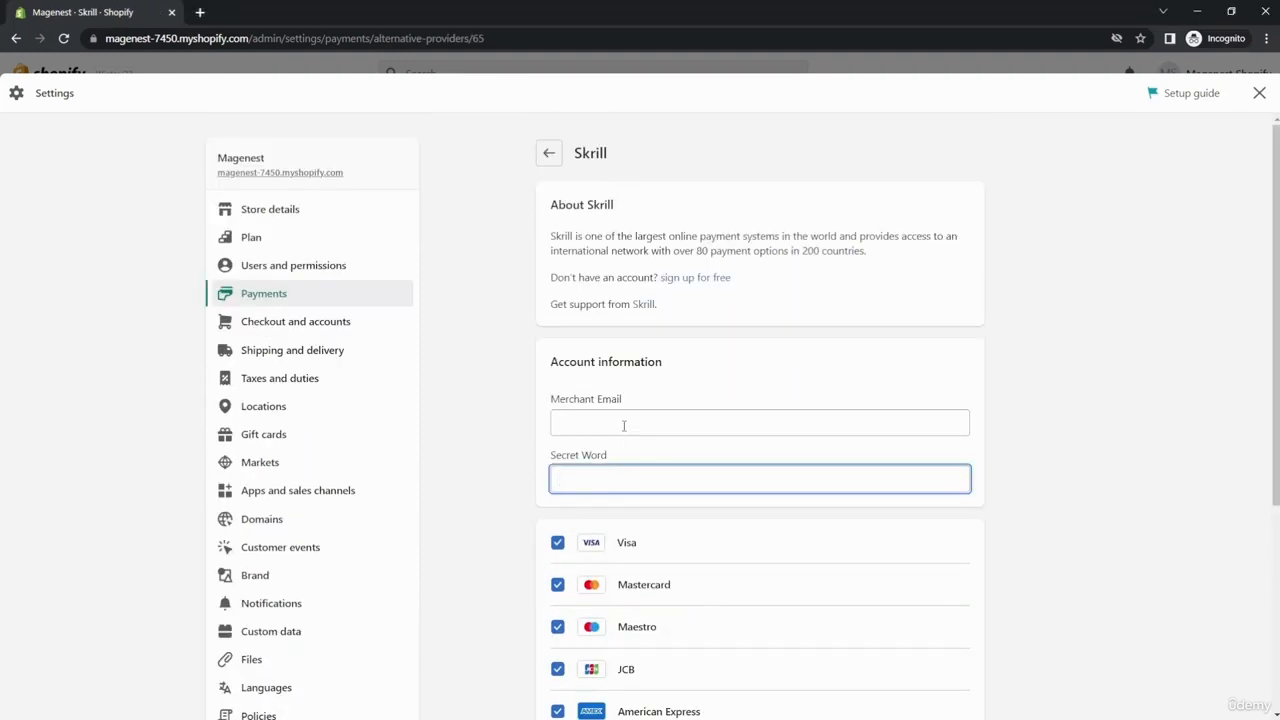
click(624, 426)
key(ctrl+v)
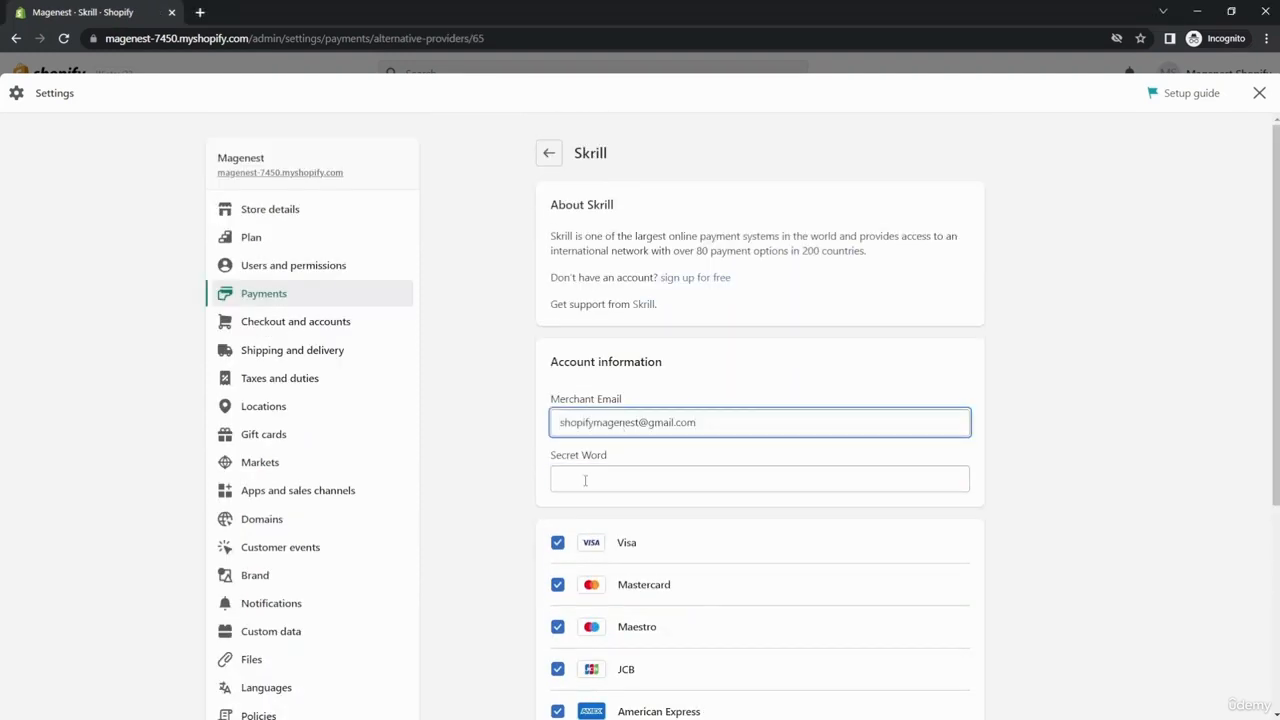
click(585, 480)
text(1234)
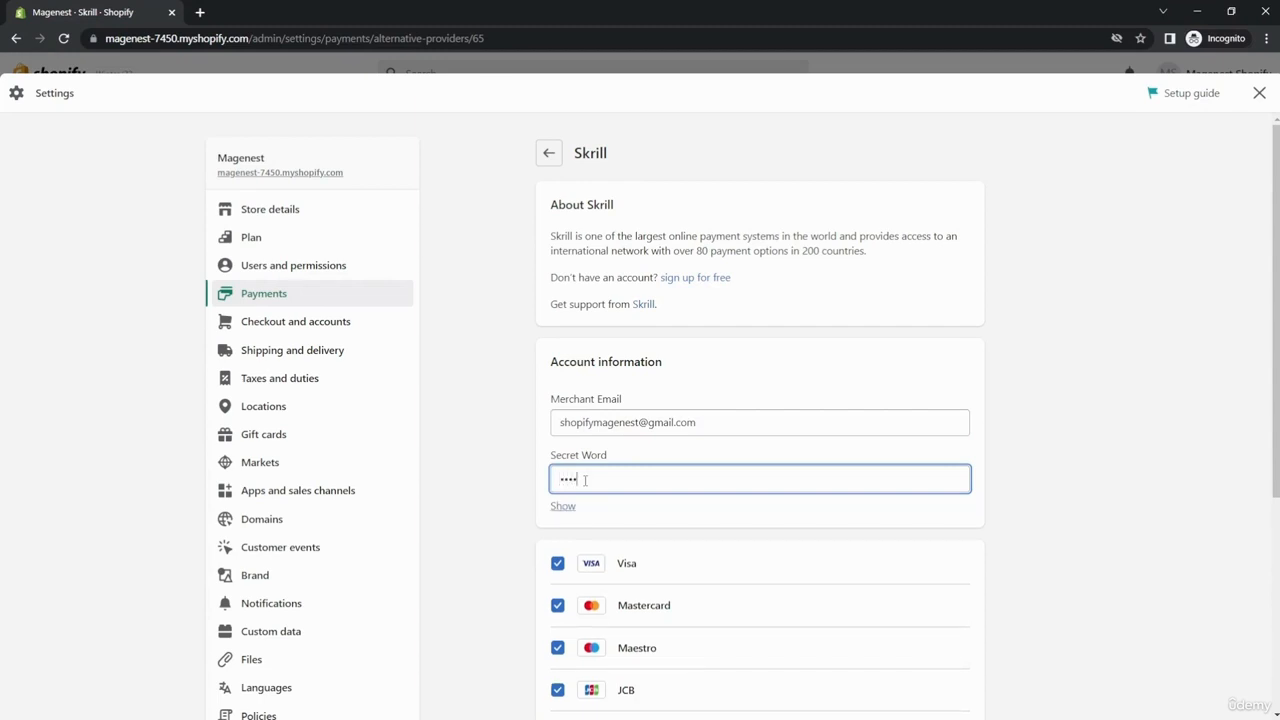
text(56)
- Activate Skrill and return to the Payments settings
scroll(755, 570, down, 2)
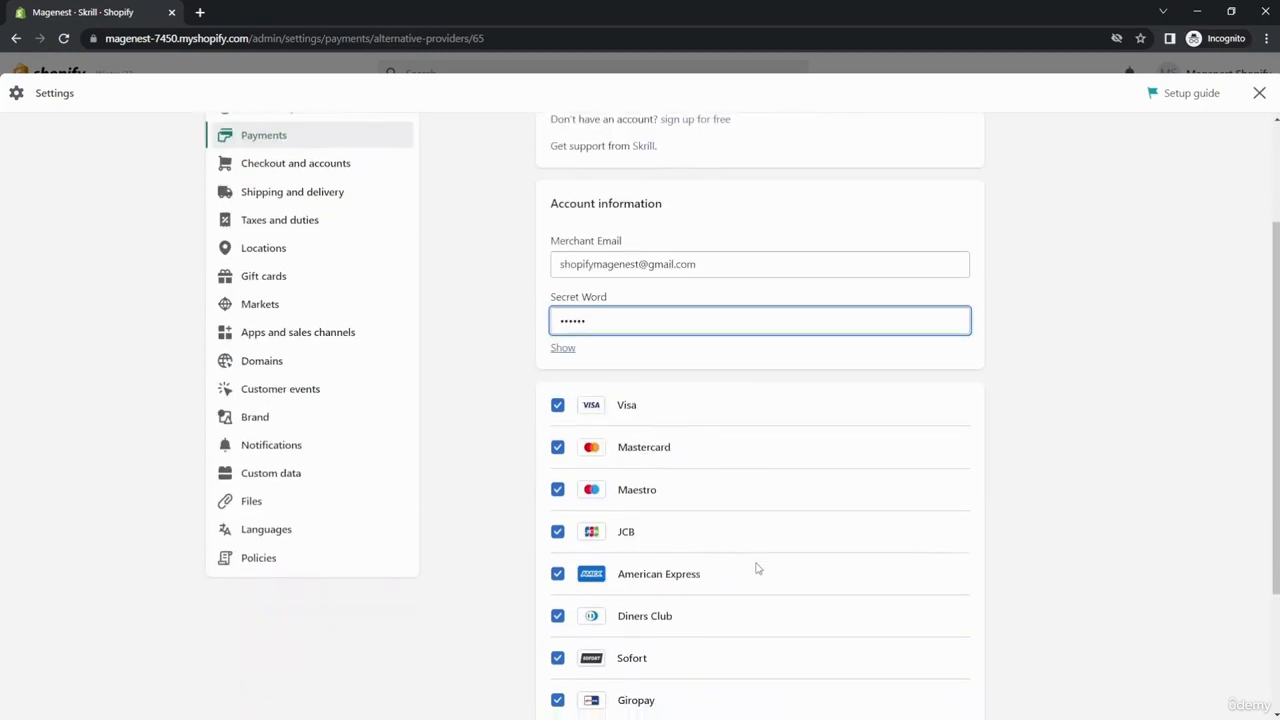
scroll(757, 568, down, 2)
click(953, 619)
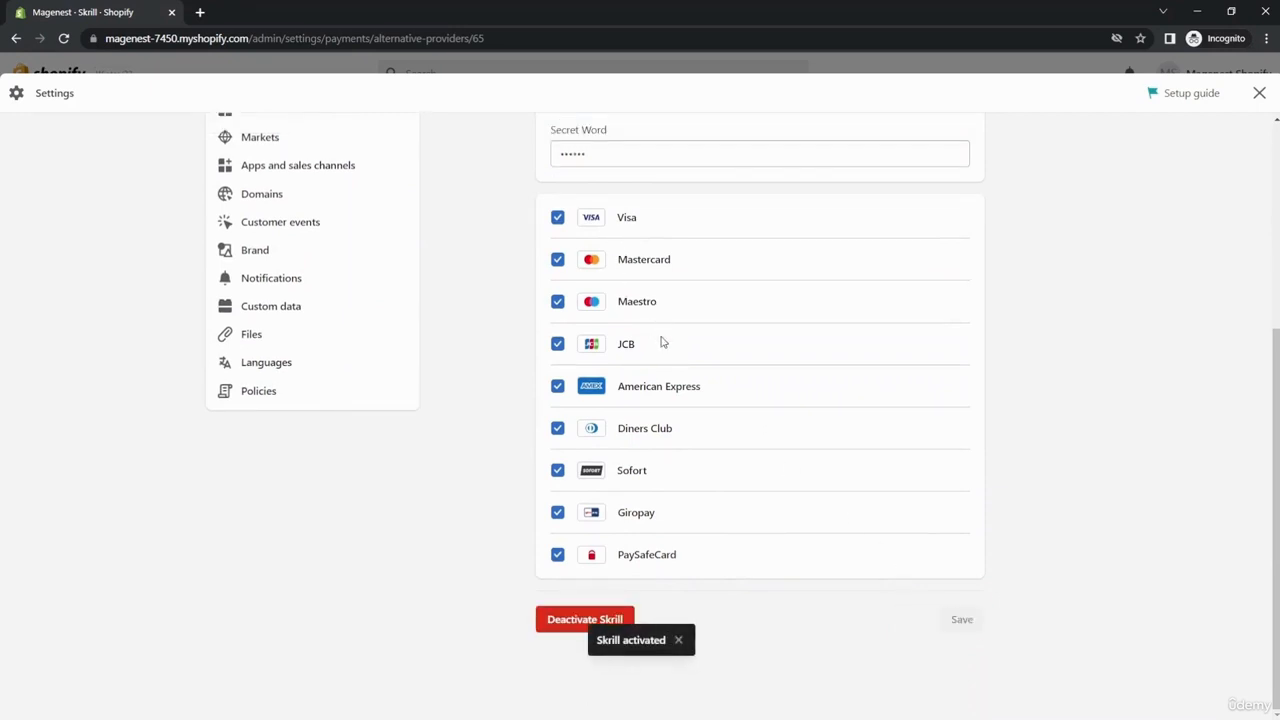
scroll(737, 409, up, 3)
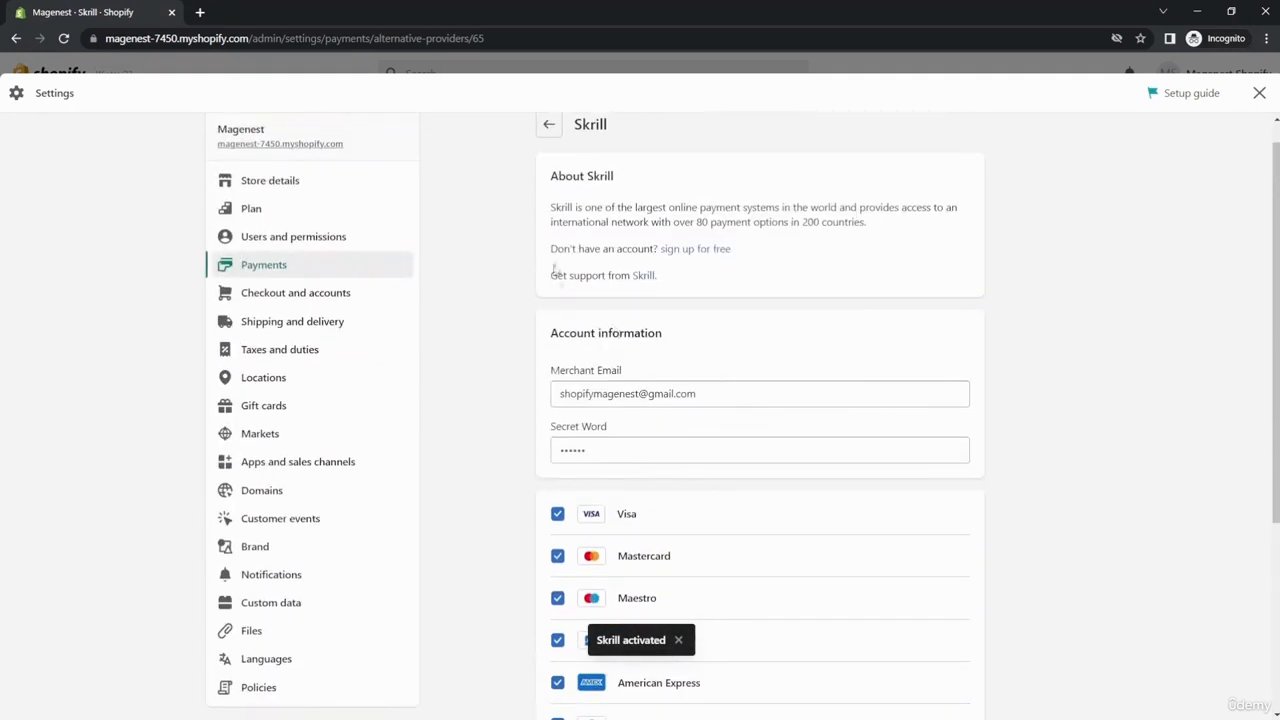
click(550, 153)
scroll(634, 382, down, 2)
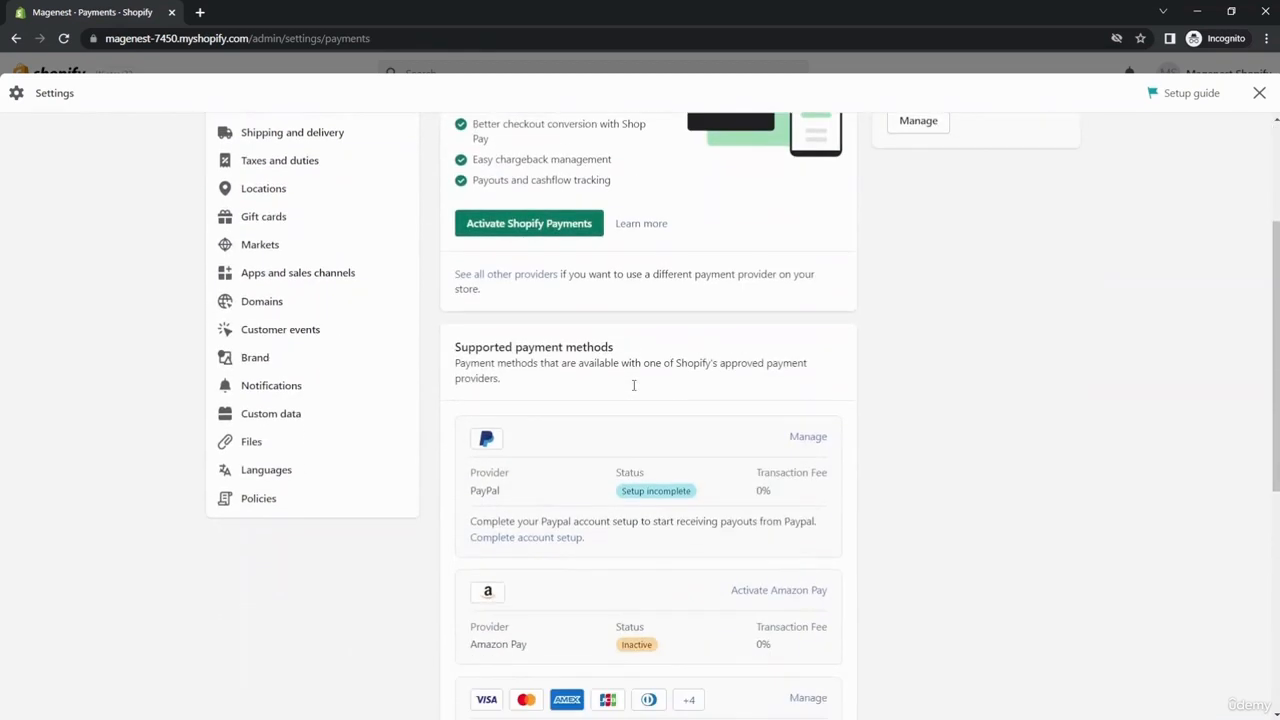
scroll(634, 388, down, 4)
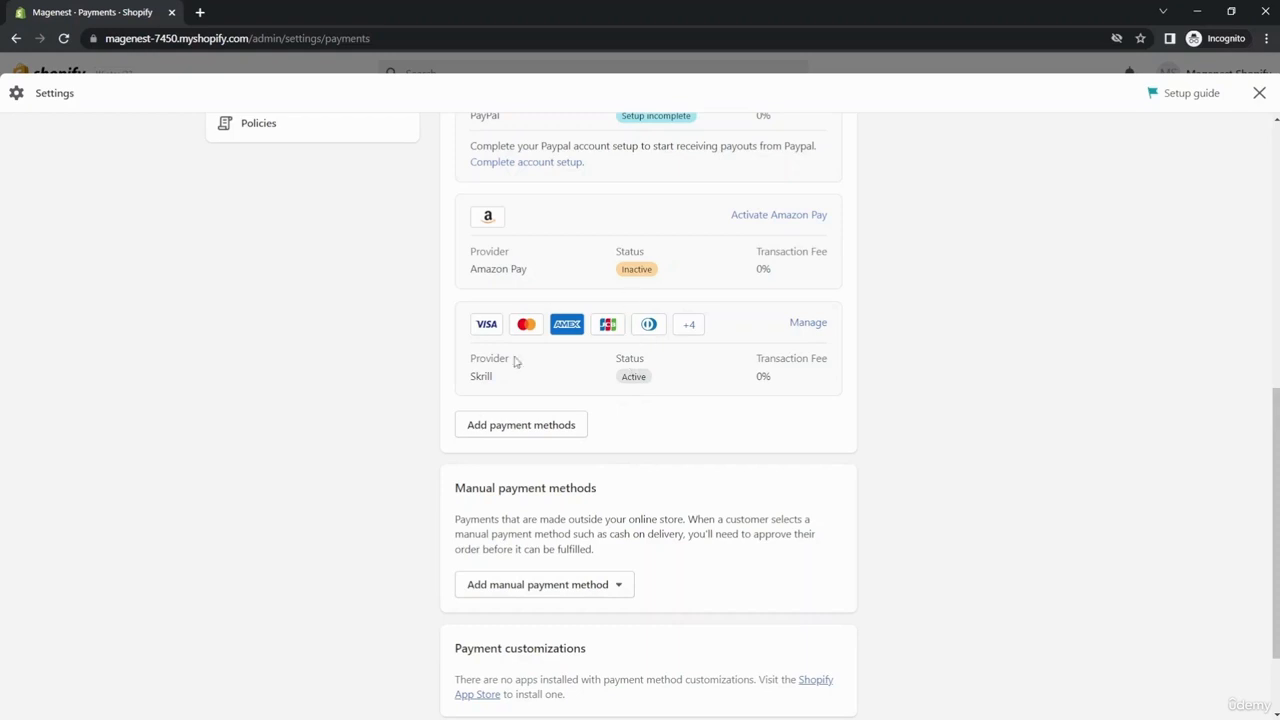
scroll(560, 500, down, 1)
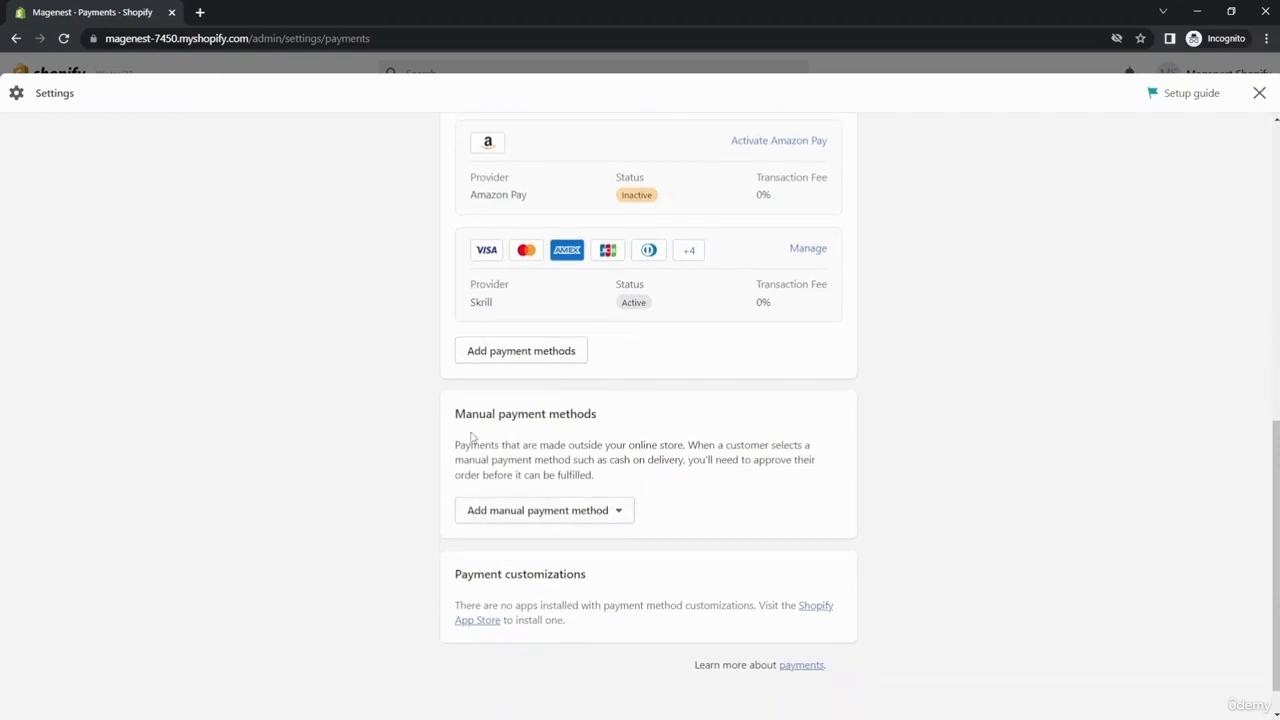
- Choose Money Order as a manual payment method and activate it
click(550, 520)
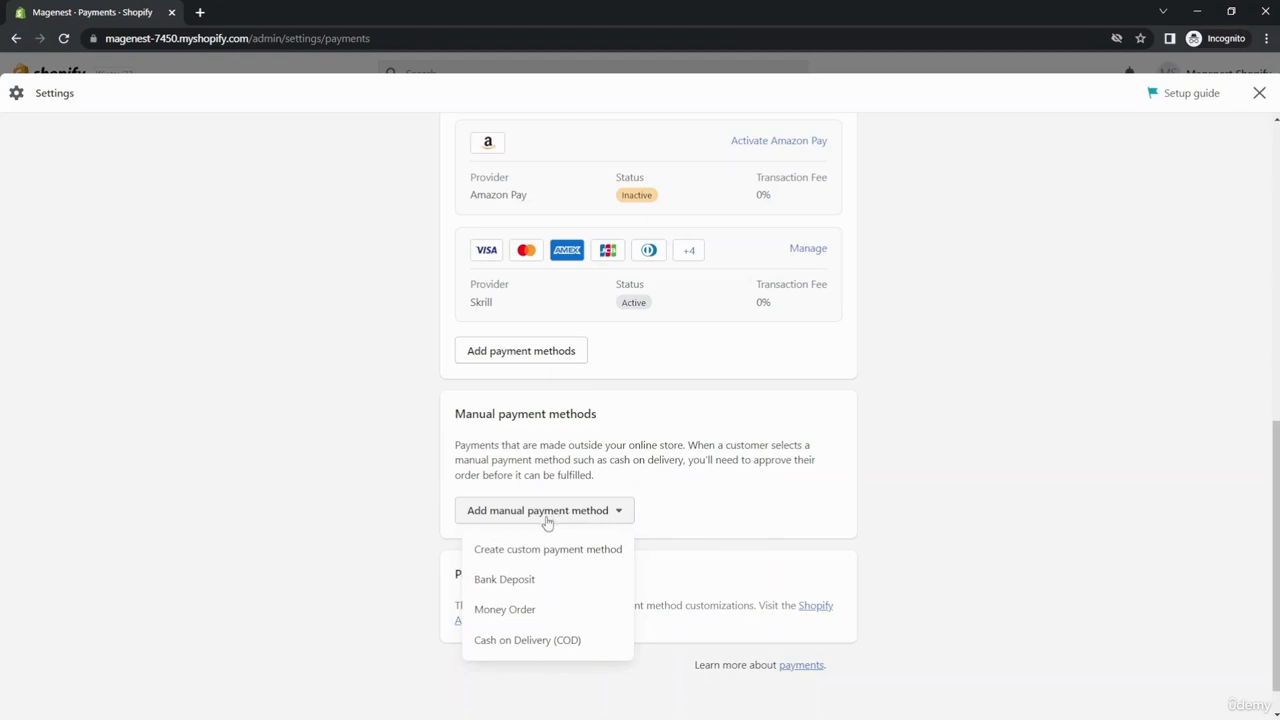
click(503, 609)
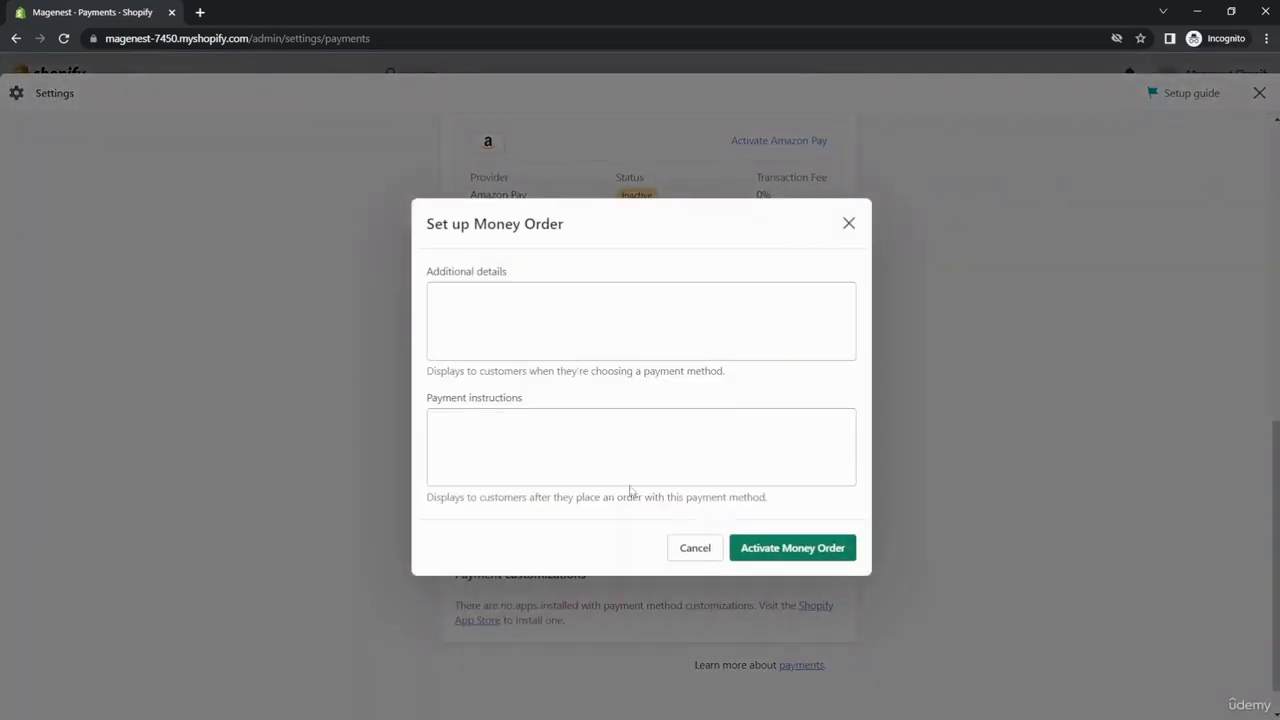
click(822, 550)
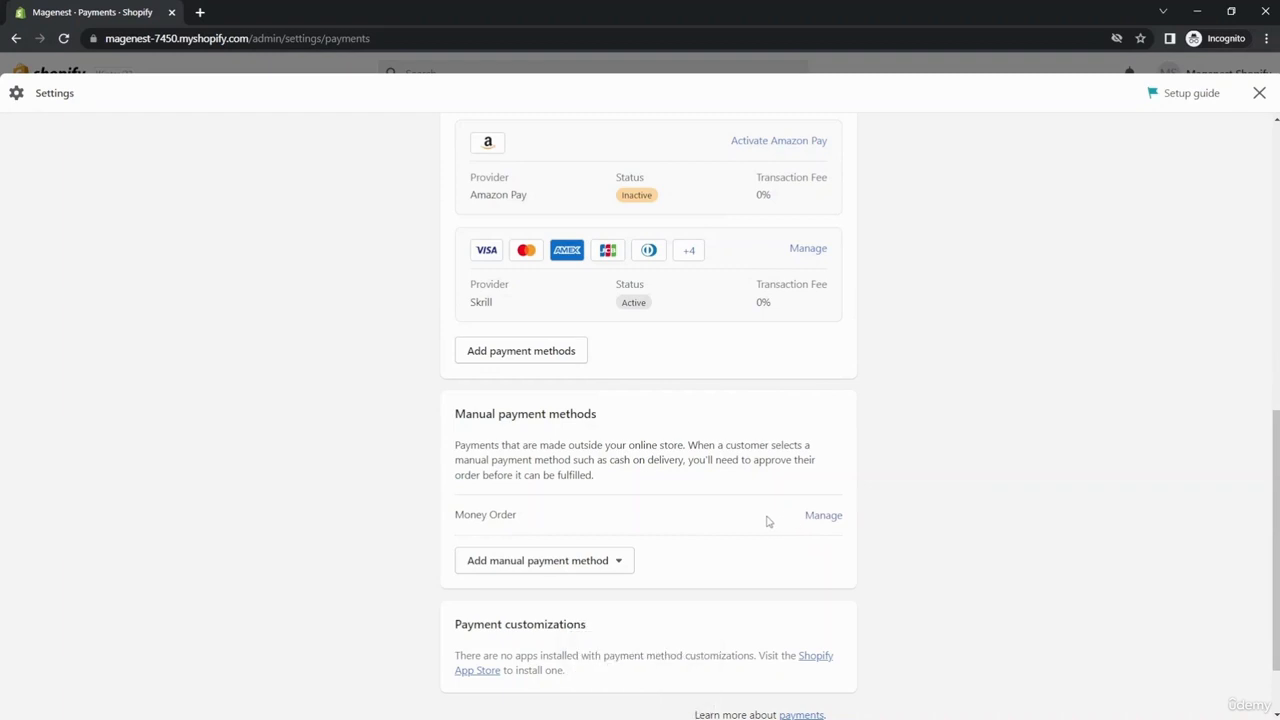
scroll(767, 521, up, 5)
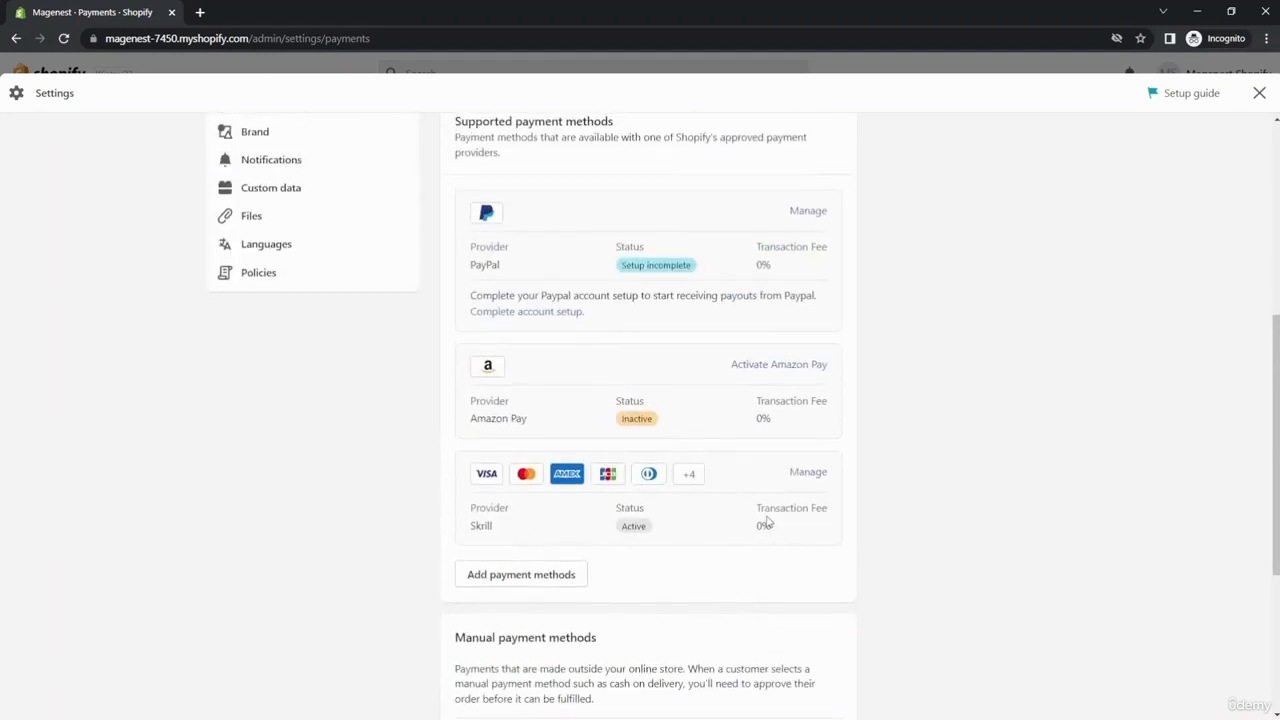
scroll(767, 521, up, 3)
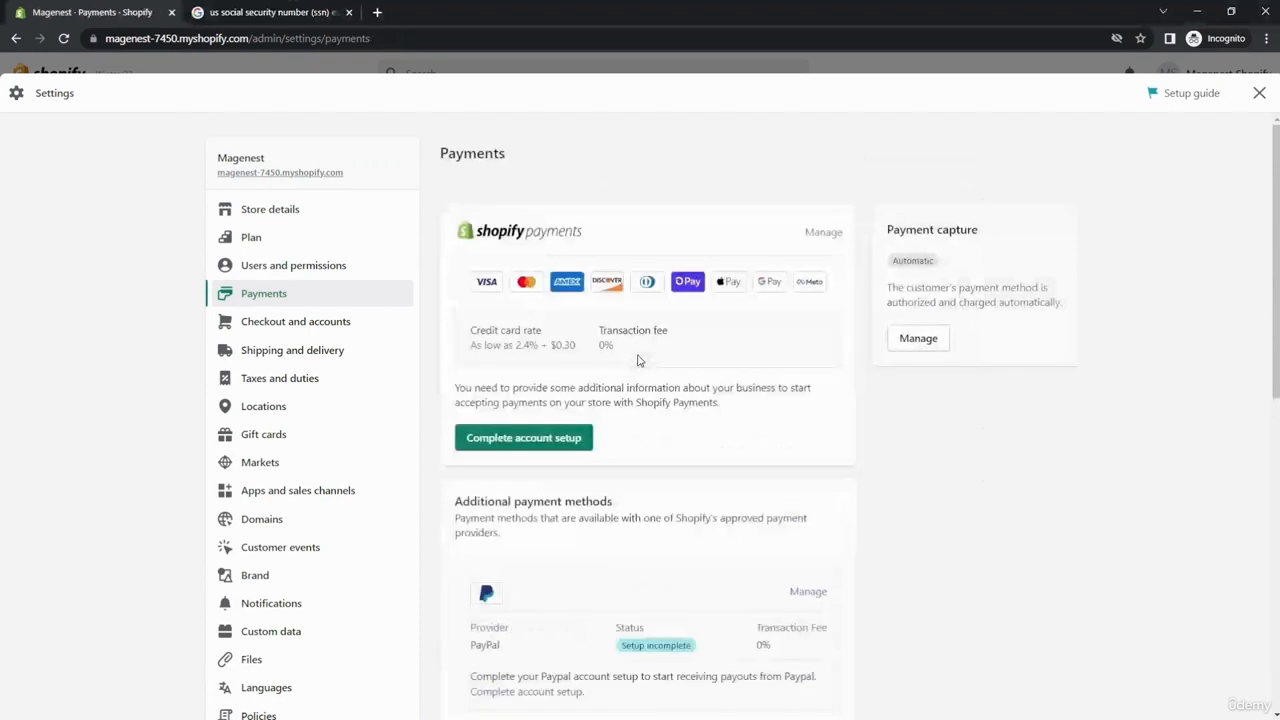
scroll(638, 358, down, 6)
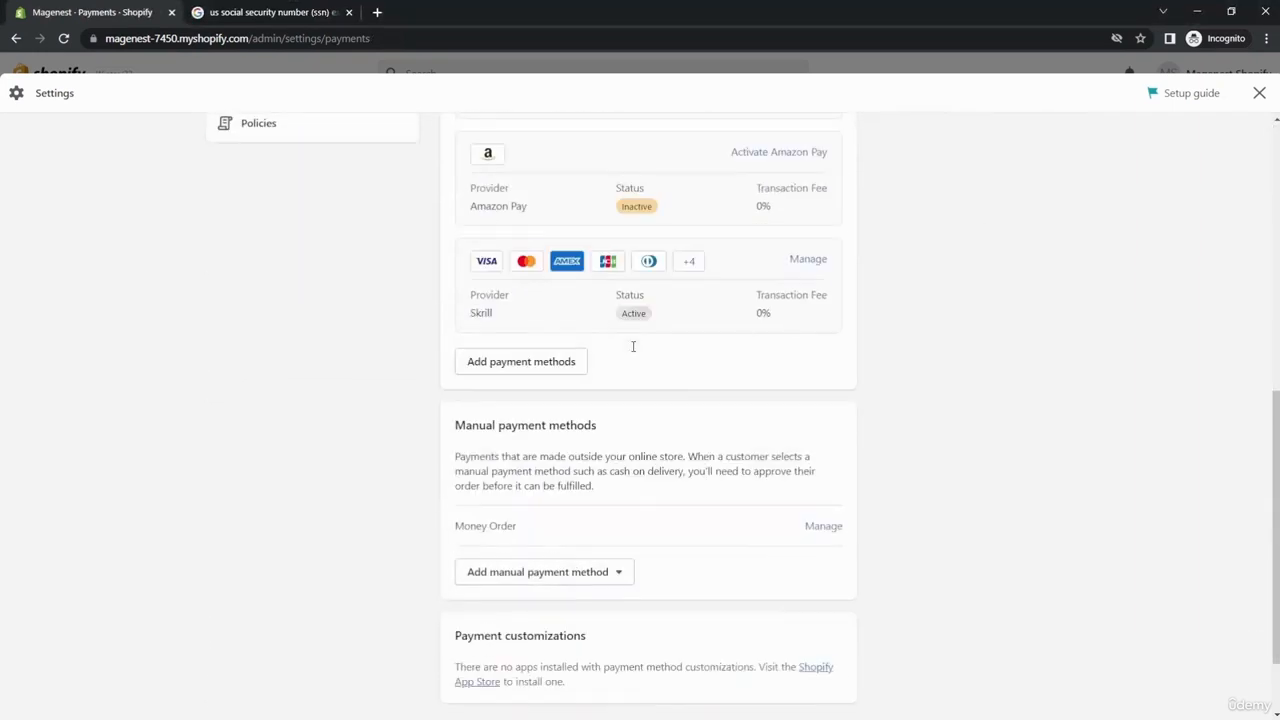
scroll(632, 350, up, 1)
scroll(632, 348, down, 2)
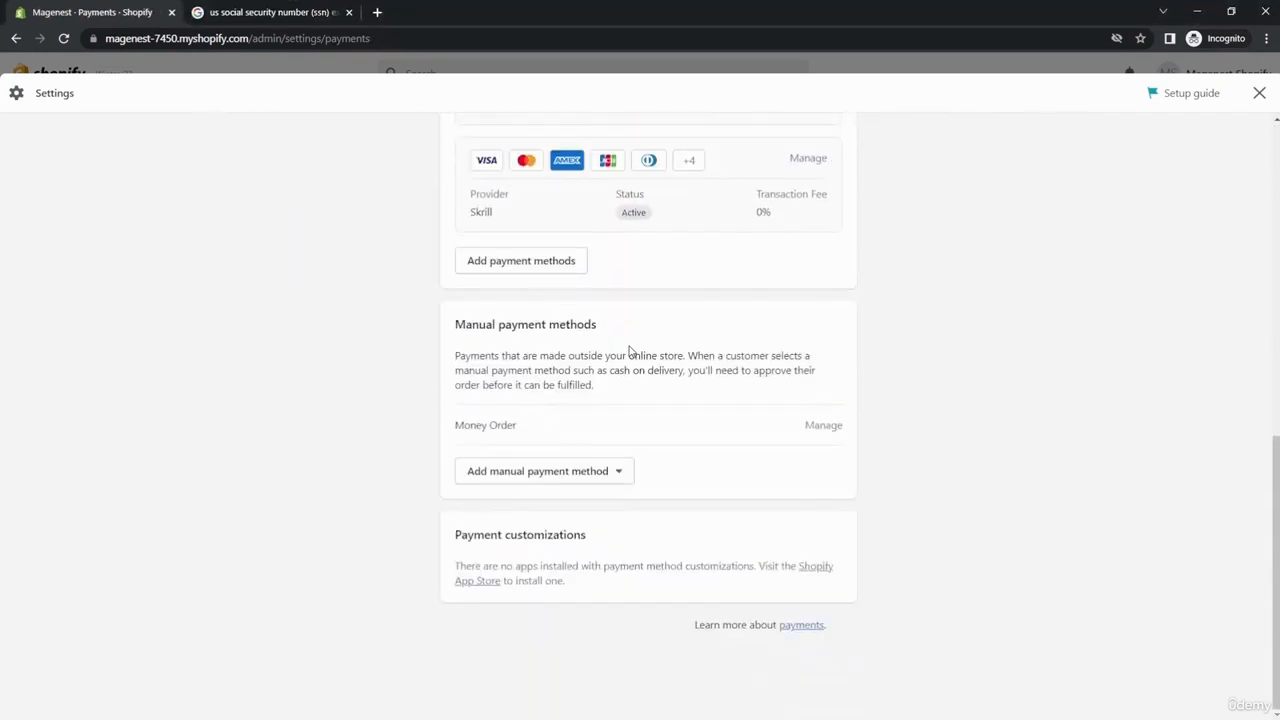
scroll(630, 350, up, 1)
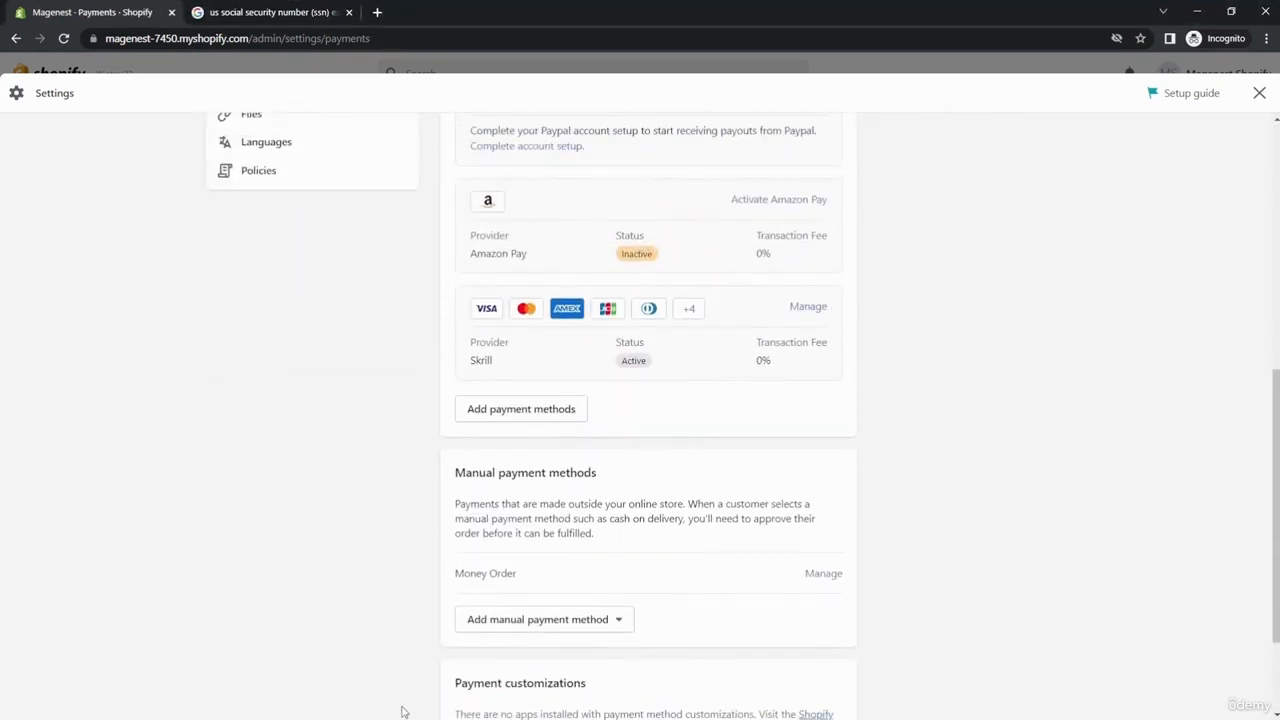